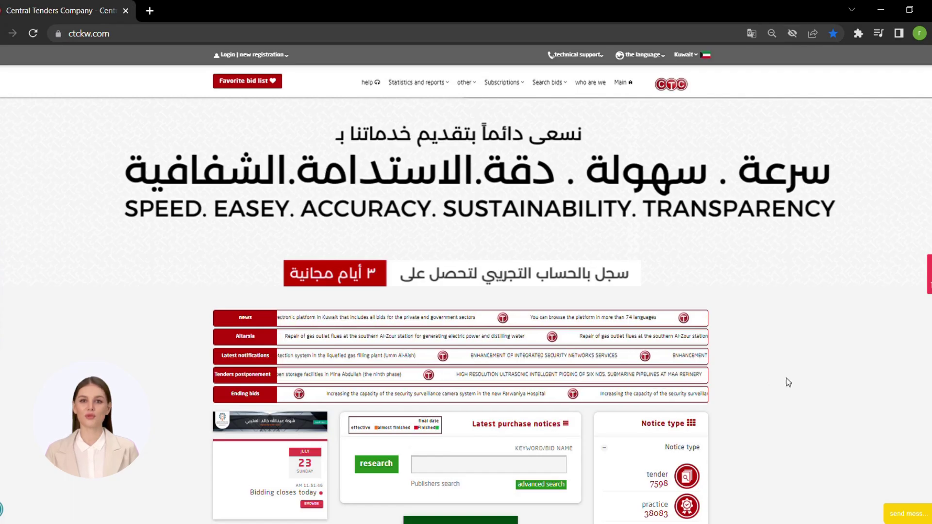
- Reveal the 'Login | new registration' dropdown panel in the header
click(240, 55)
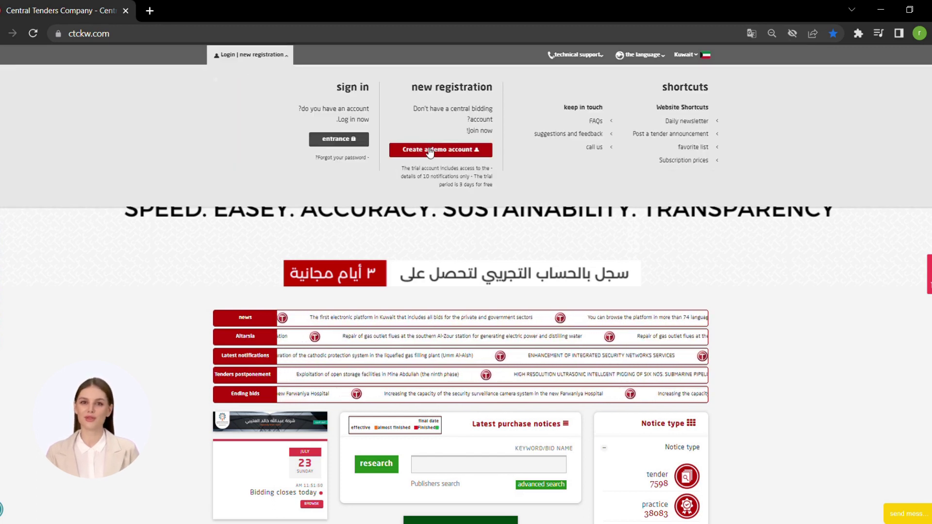
click(430, 150)
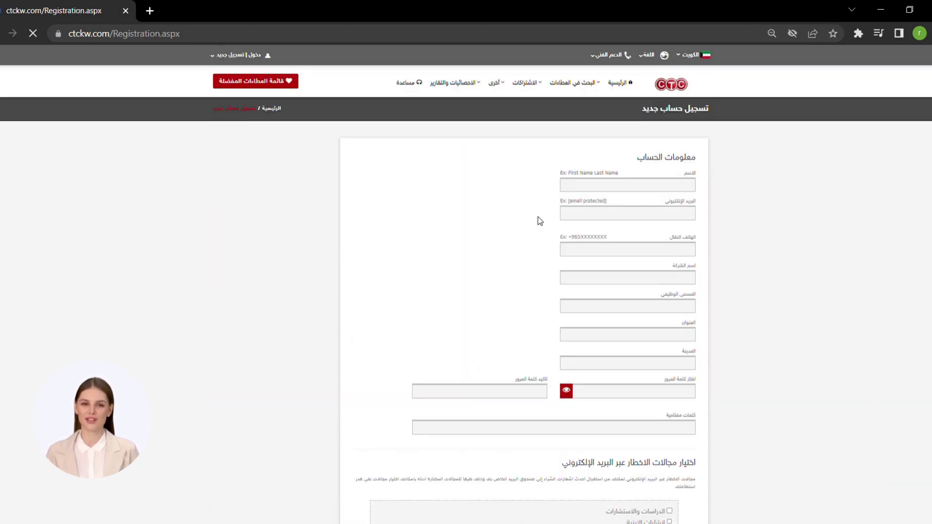
triple_click(690, 183)
scroll(707, 192, down, 1)
click(676, 151)
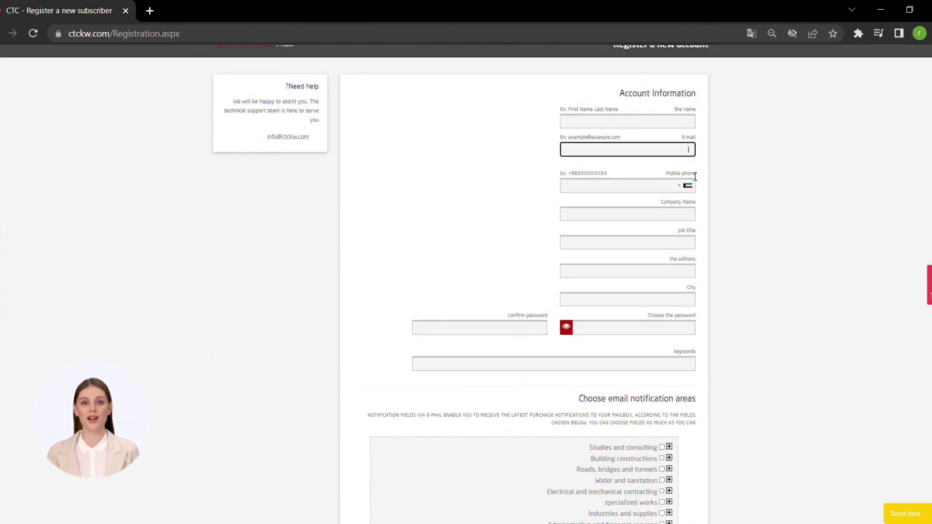
click(680, 185)
click(694, 264)
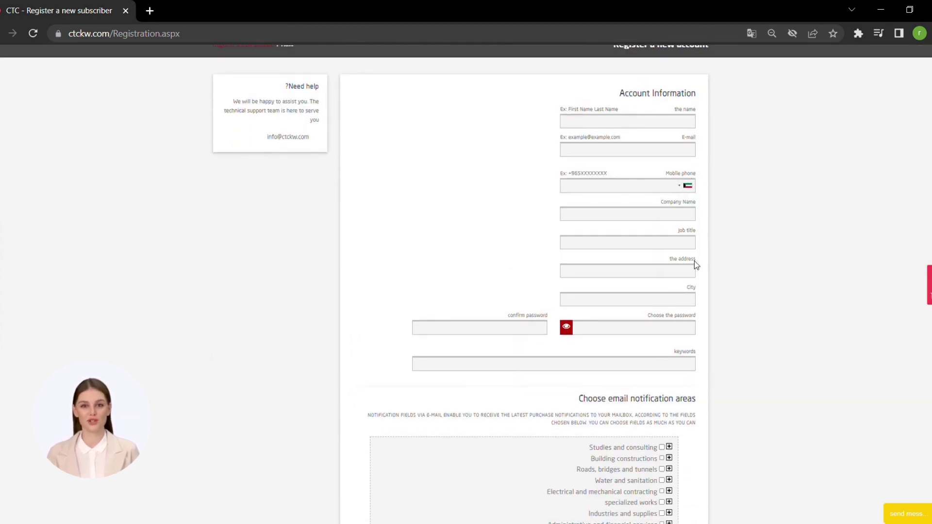
triple_click(687, 231)
click(623, 327)
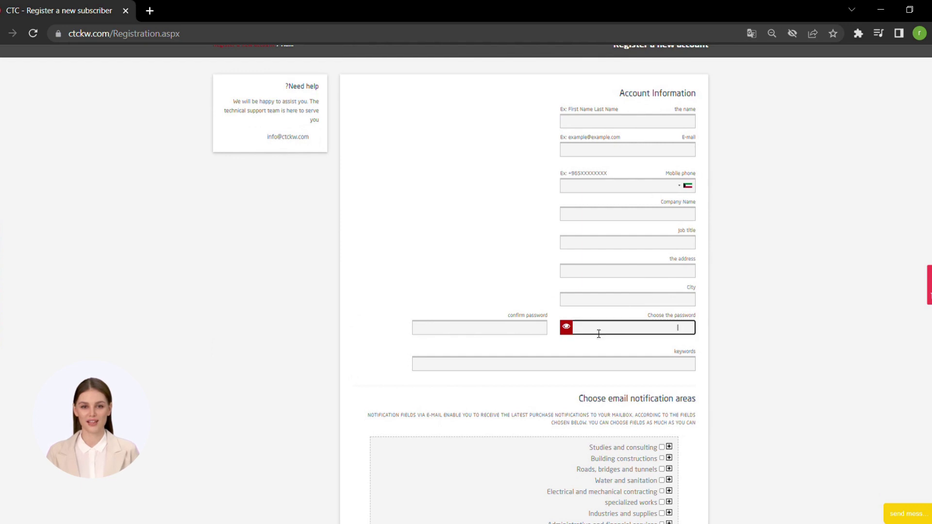
scroll(520, 340, down, 1)
click(512, 270)
click(517, 301)
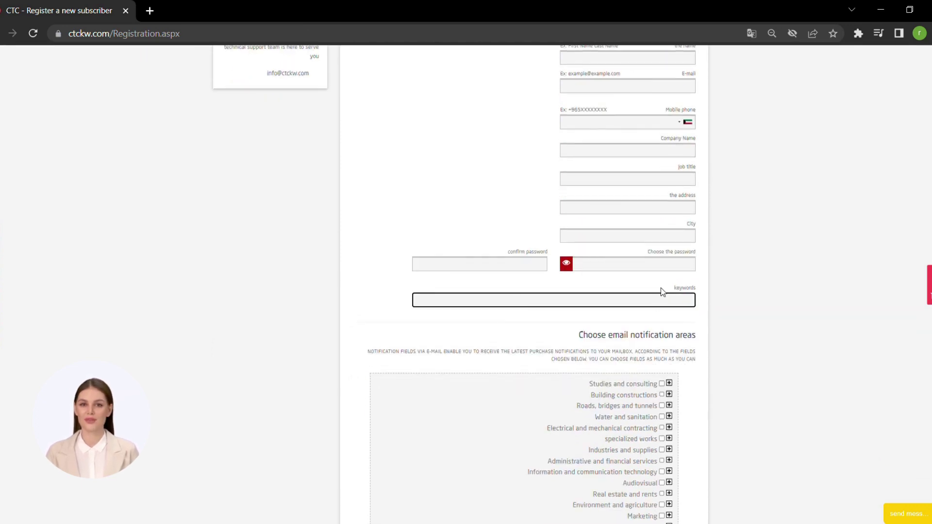
drag(661, 290, 762, 304)
scroll(675, 316, down, 1)
click(663, 321)
scroll(665, 322, down, 1)
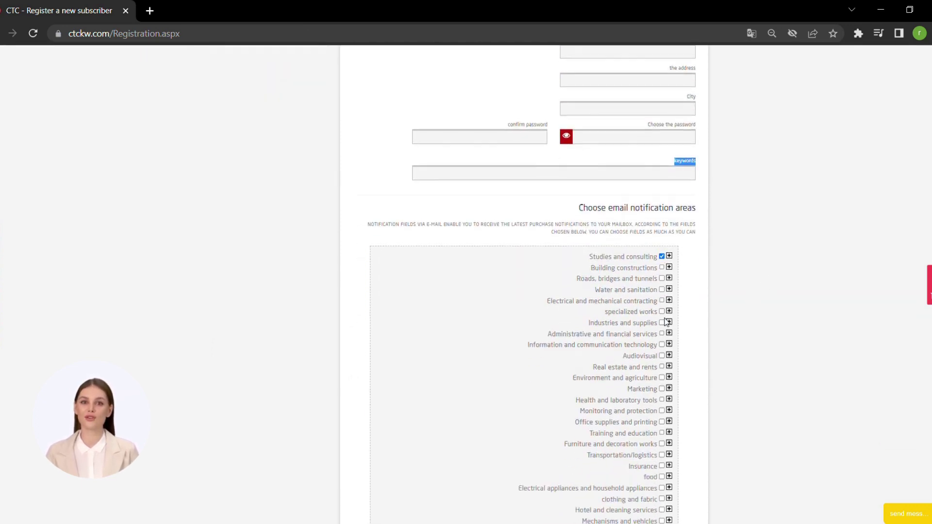
scroll(667, 318, down, 3)
scroll(670, 323, down, 3)
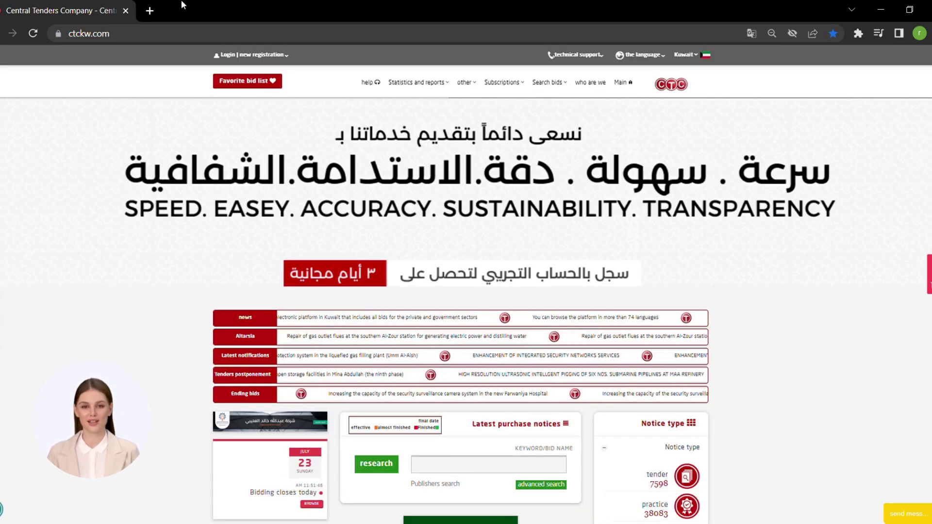
- Reach the 'Create a demo account' registration form from the login panel
click(237, 62)
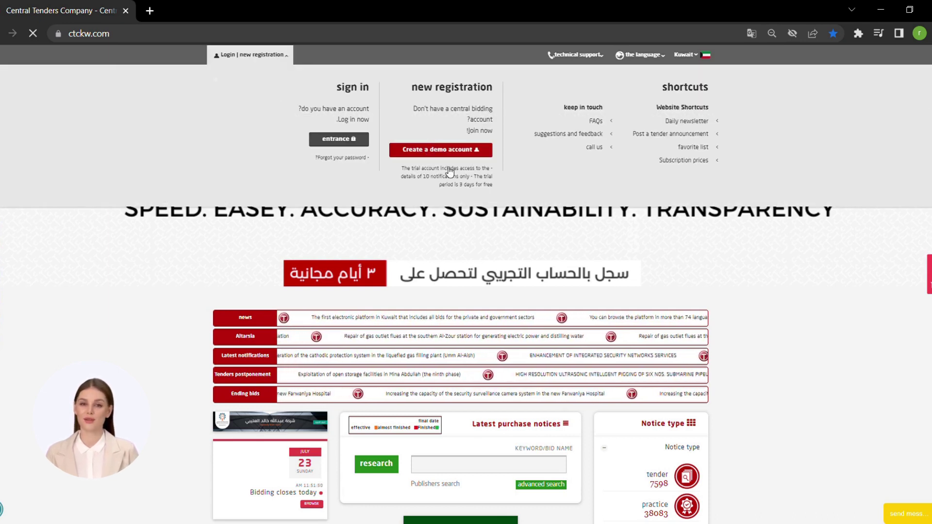
click(441, 151)
drag(662, 172, 716, 183)
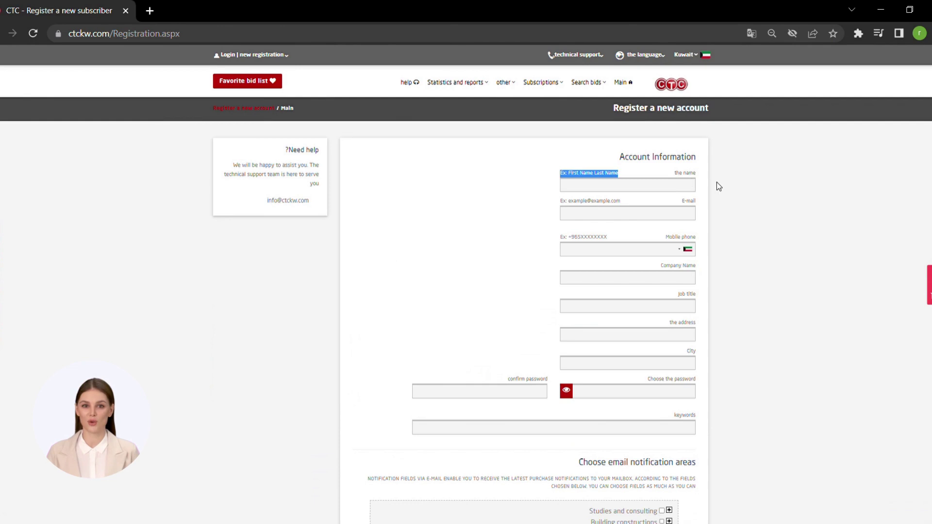
scroll(710, 198, down, 1)
- Focus the E-mail field and check the phone country code list
click(675, 150)
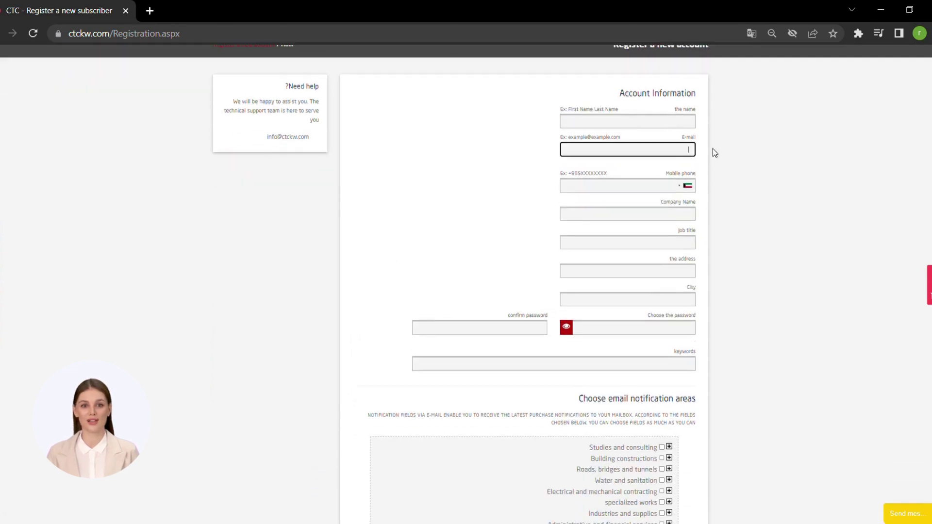
click(687, 186)
click(552, 221)
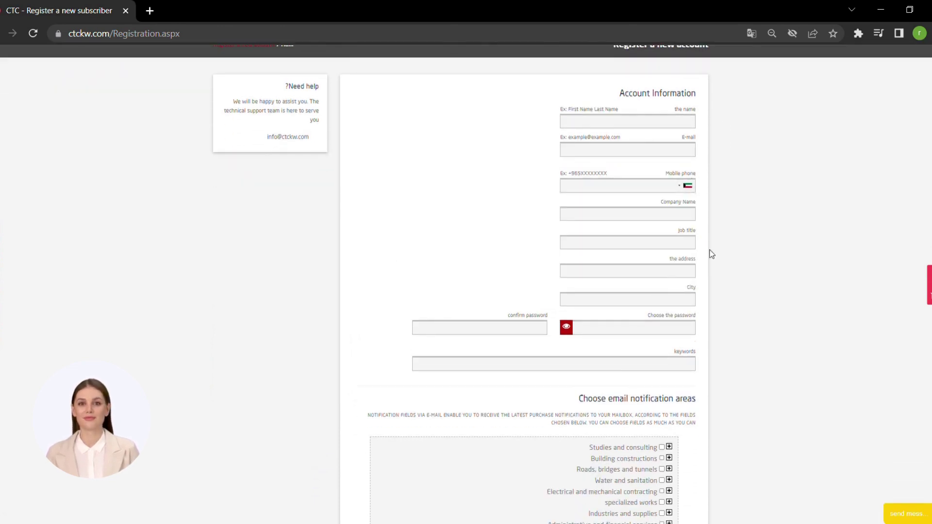
click(697, 290)
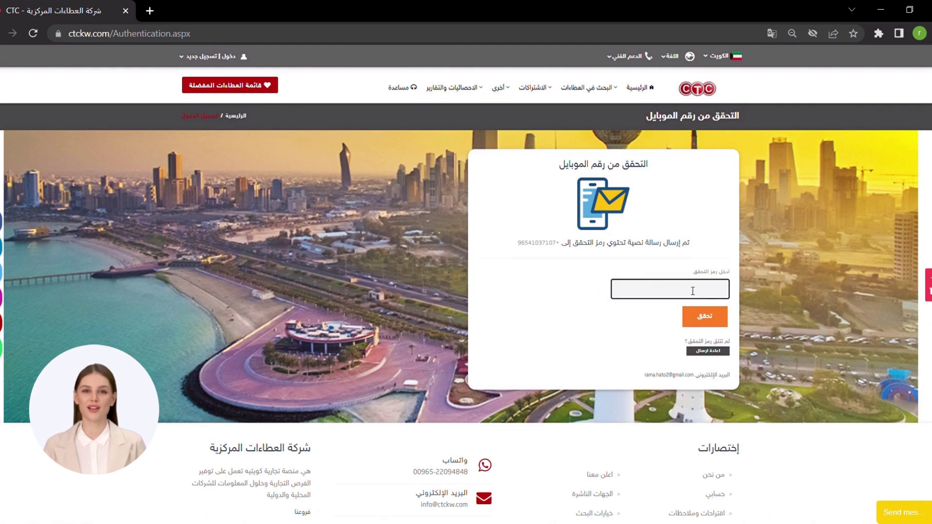
text(4200)
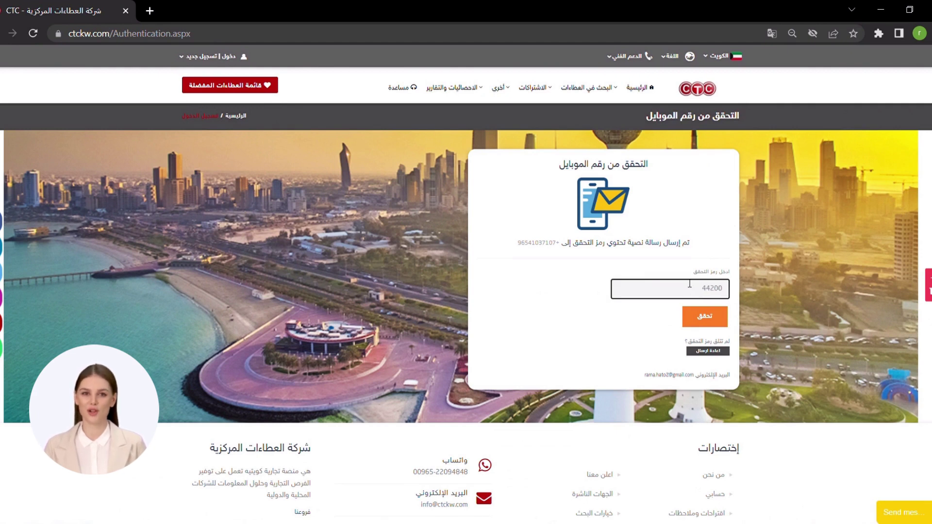
click(705, 316)
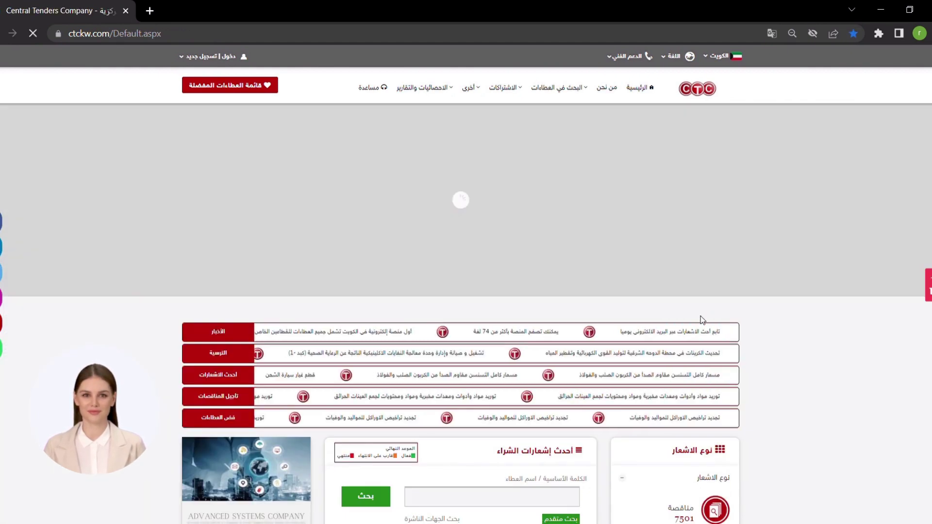